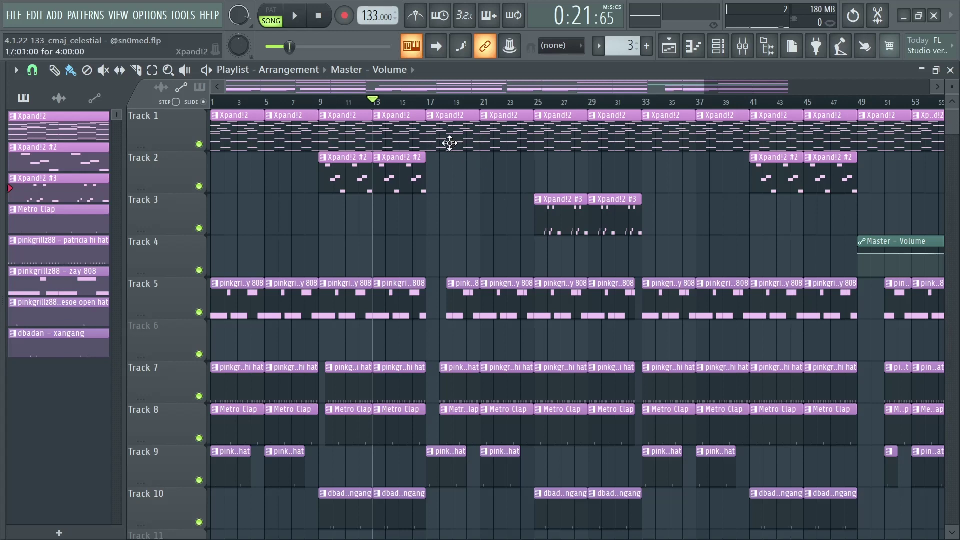
- Open the Xpand!2 chord pattern in the piano roll and play it back
{"action": "double_click", "coordinate": [464, 141]}
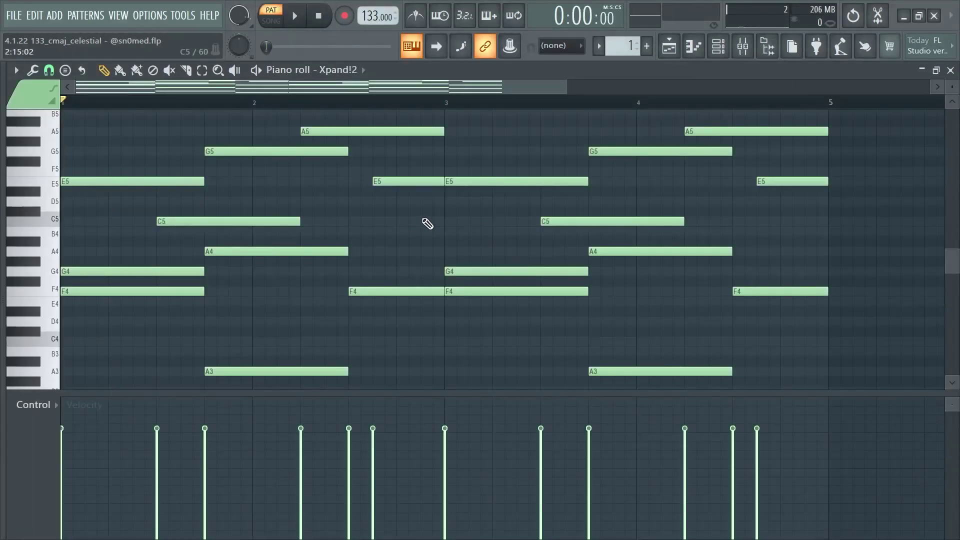
{"action": "key", "text": "space"}
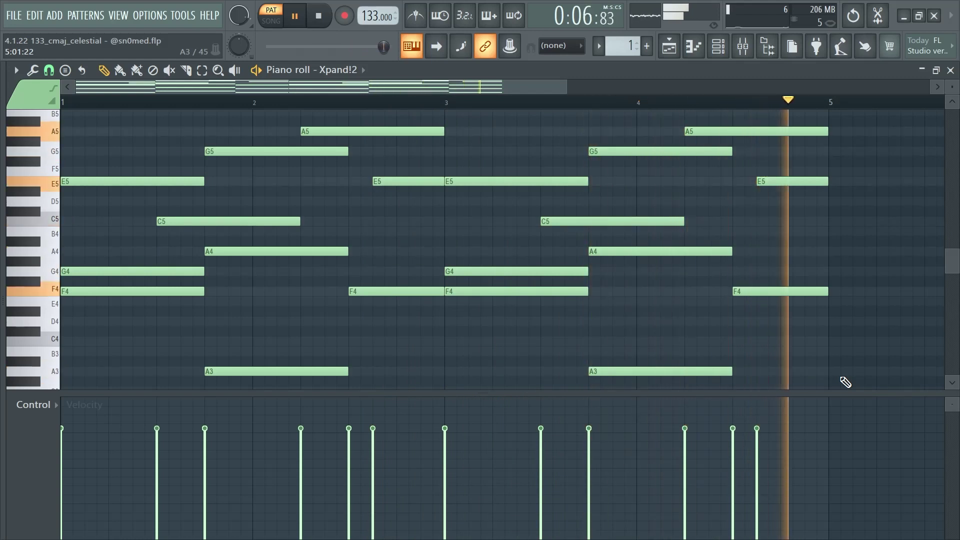
{"action": "key", "text": "space"}
- Select the first-half chord notes and browse the Xpand!2 preset list
{"action": "left_click_drag", "start_coordinate": [408, 310], "coordinate": [100, 120]}
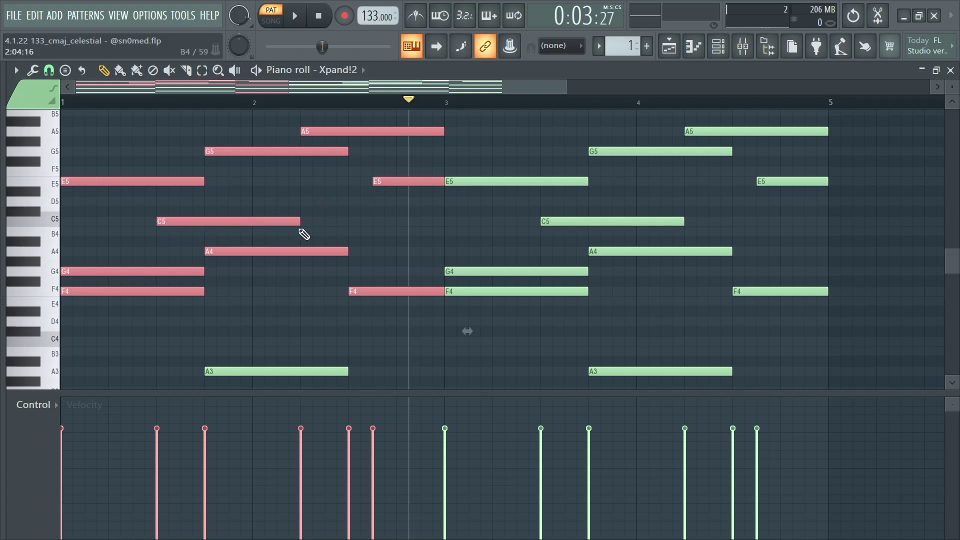
{"action": "scroll", "coordinate": [385, 229], "scroll_direction": "down", "scroll_amount": 3}
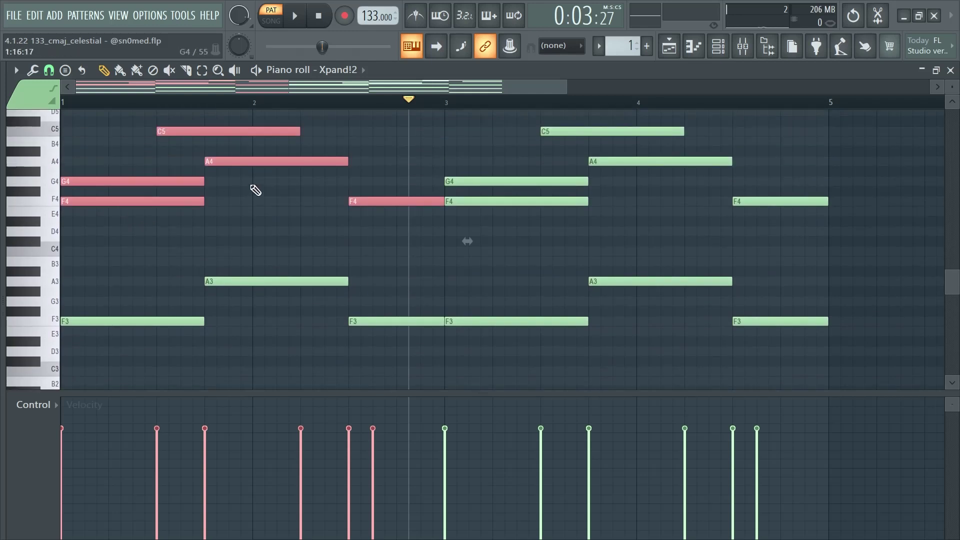
{"action": "scroll", "coordinate": [406, 220], "scroll_direction": "up", "scroll_amount": 2}
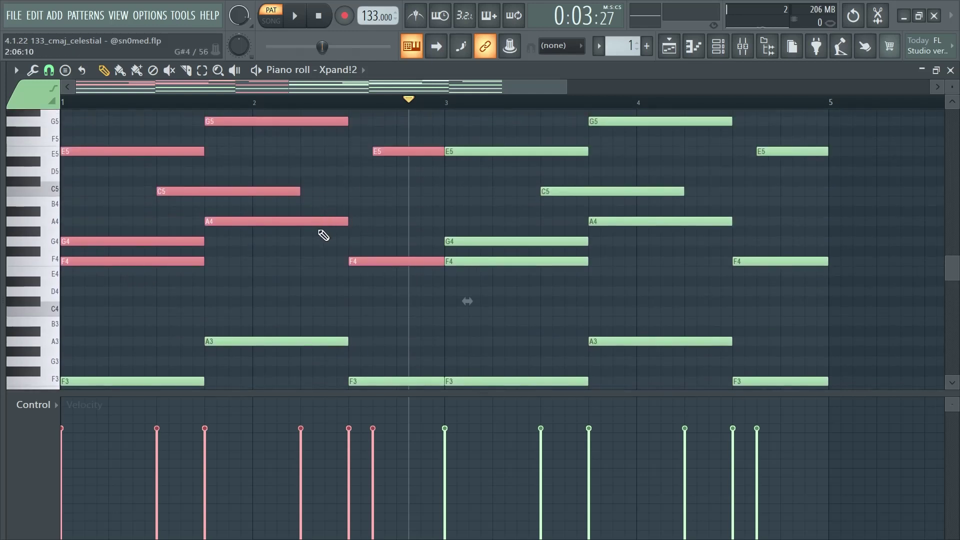
{"action": "scroll", "coordinate": [323, 235], "scroll_direction": "down", "scroll_amount": 4}
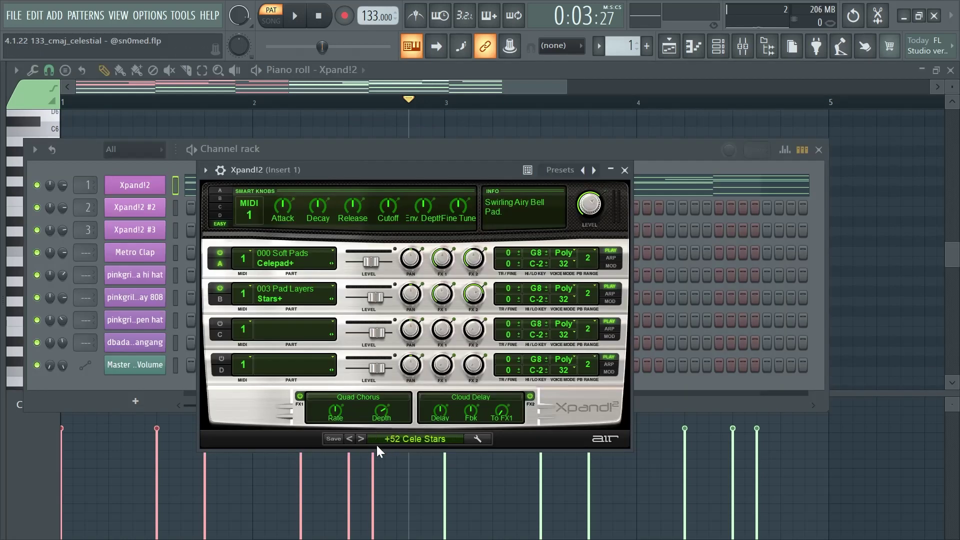
{"action": "left_click", "coordinate": [395, 436]}
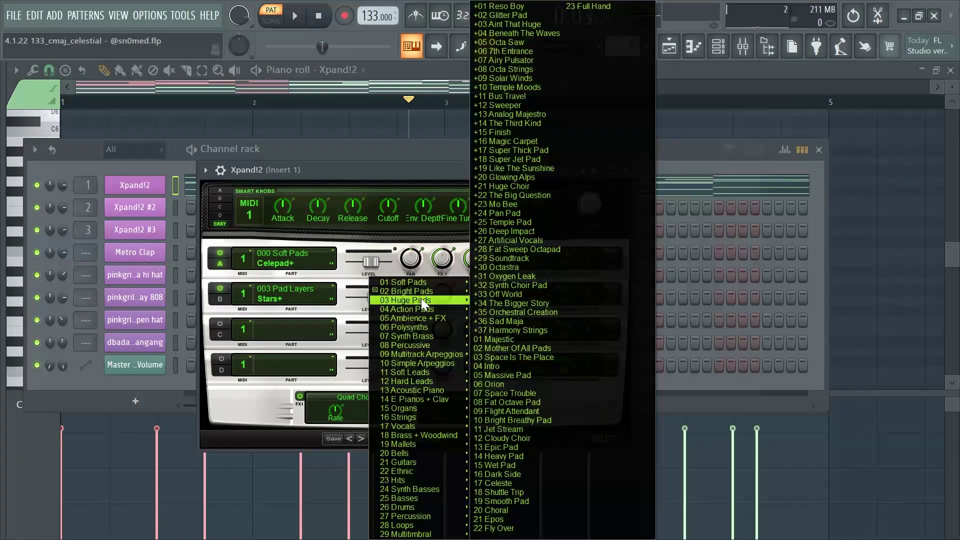
{"action": "mouse_move", "coordinate": [432, 291]}
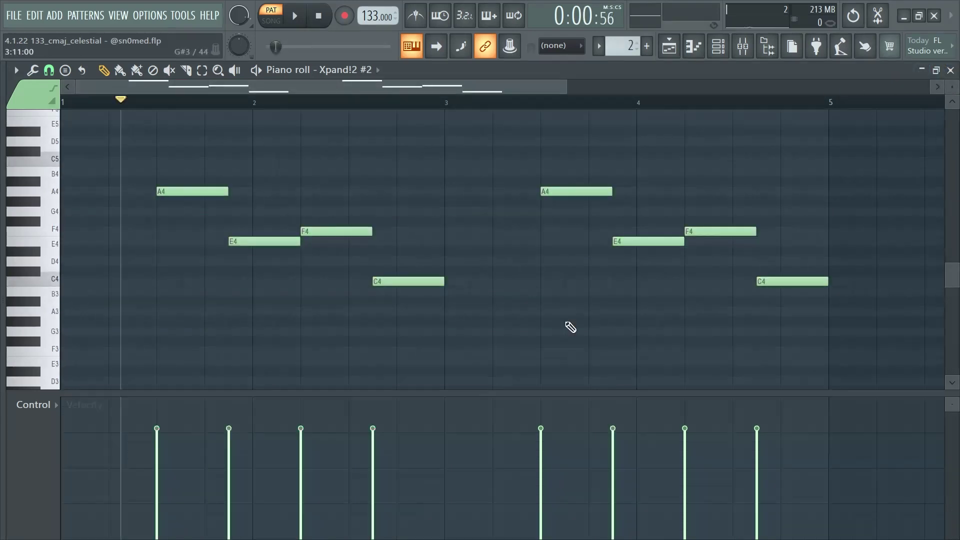
- Audition the Xpand!2 #2 melody, check its preset list, then show Xpand!2 #3
{"action": "key", "text": "space"}
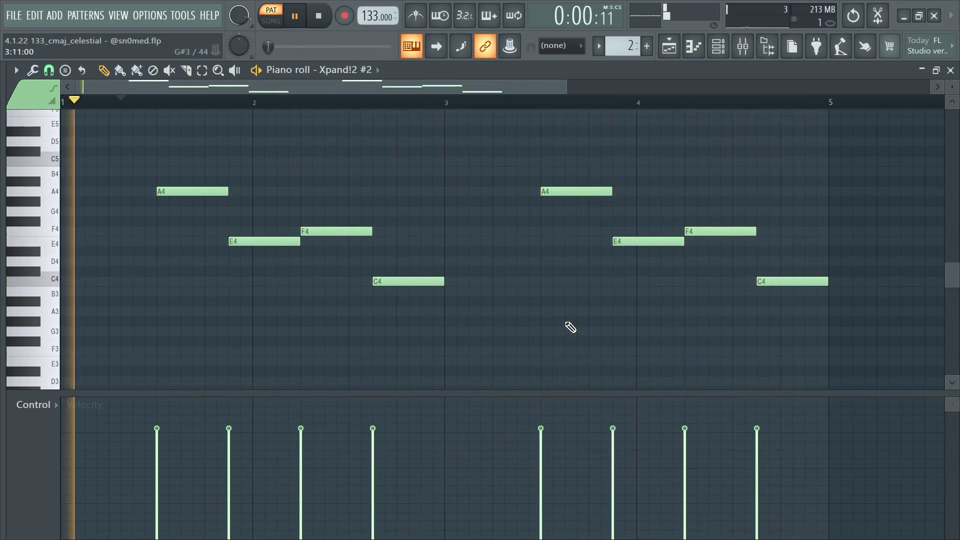
{"action": "key", "text": "space"}
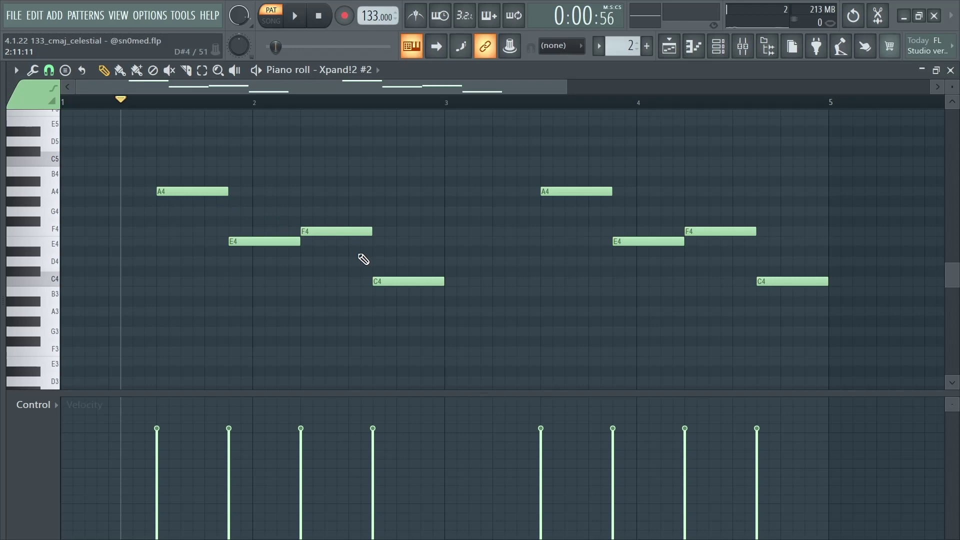
{"action": "left_click", "coordinate": [718, 46]}
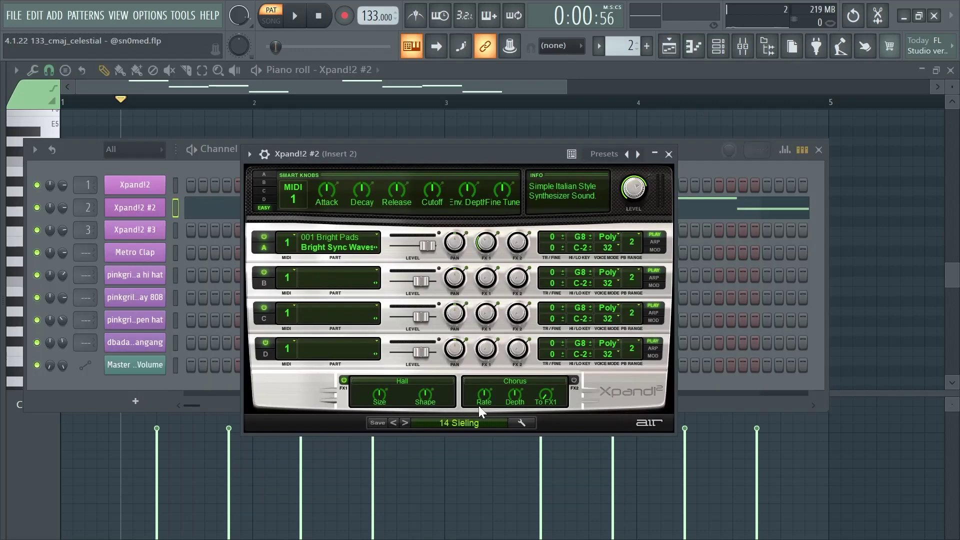
{"action": "left_click", "coordinate": [450, 424]}
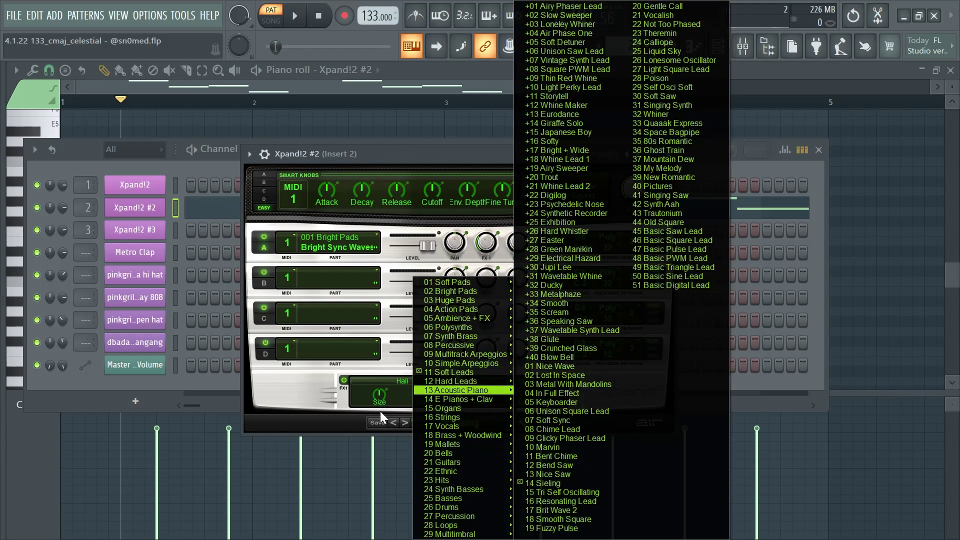
{"action": "left_click", "coordinate": [380, 411]}
{"action": "key", "text": "F7"}
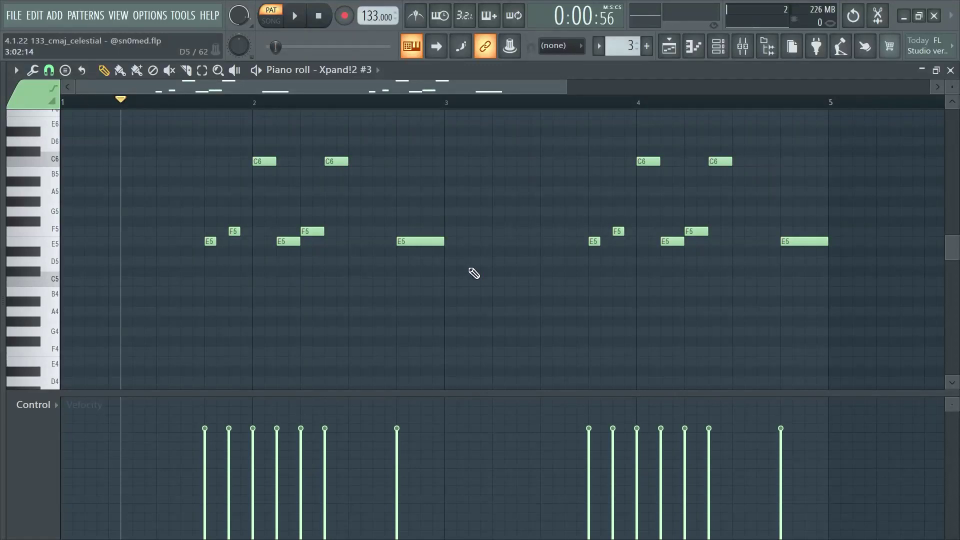
- Play and stop the Xpand!2 #3 pattern, then bring up its instrument window
{"action": "key", "text": "space"}
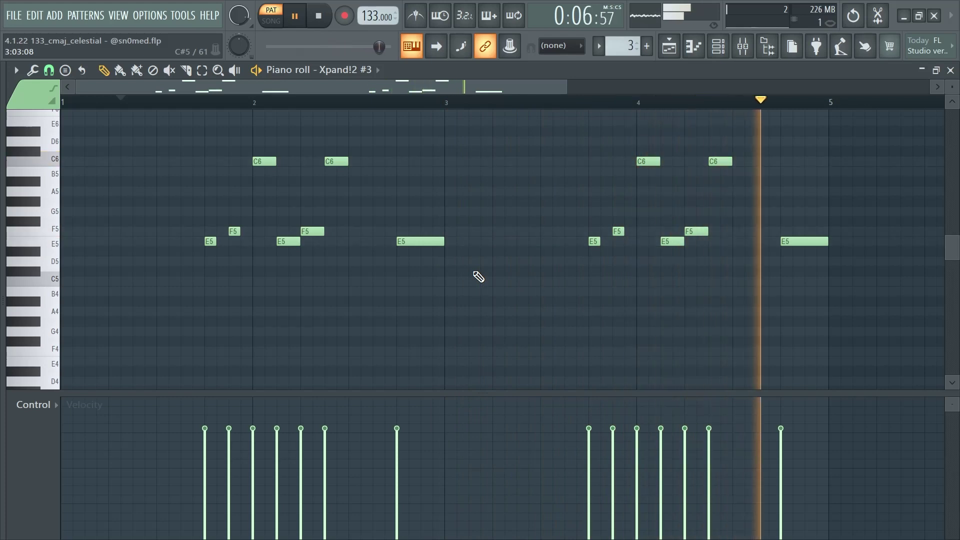
{"action": "key", "text": "space"}
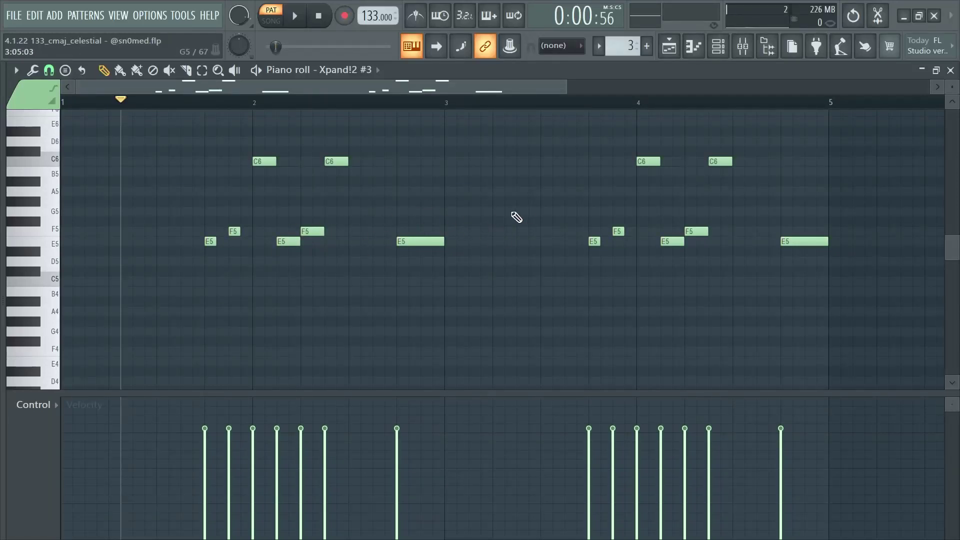
{"action": "key", "text": "F6"}
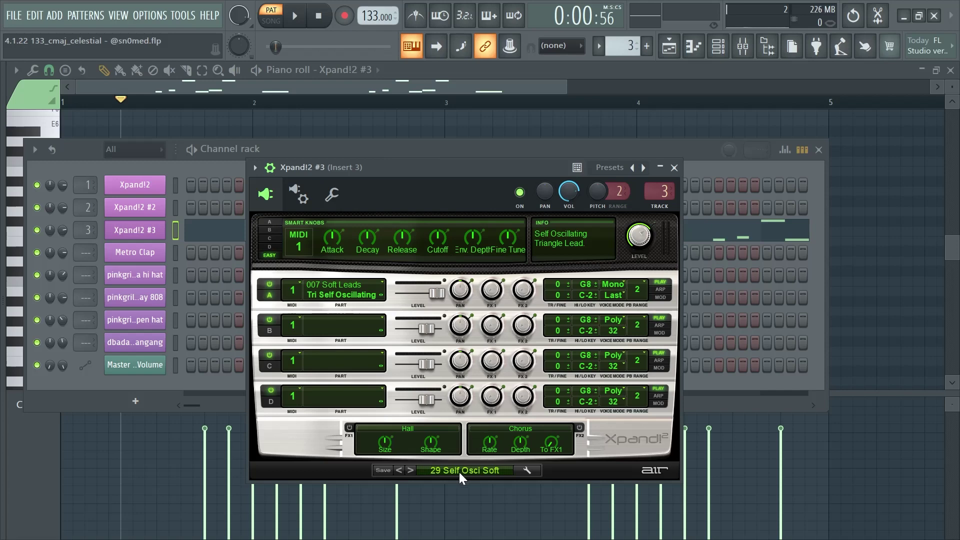
- Keep the 29 Self Osci Soft preset and open mixer Insert 3 for Xpand!2 #3
{"action": "left_click", "coordinate": [458, 470]}
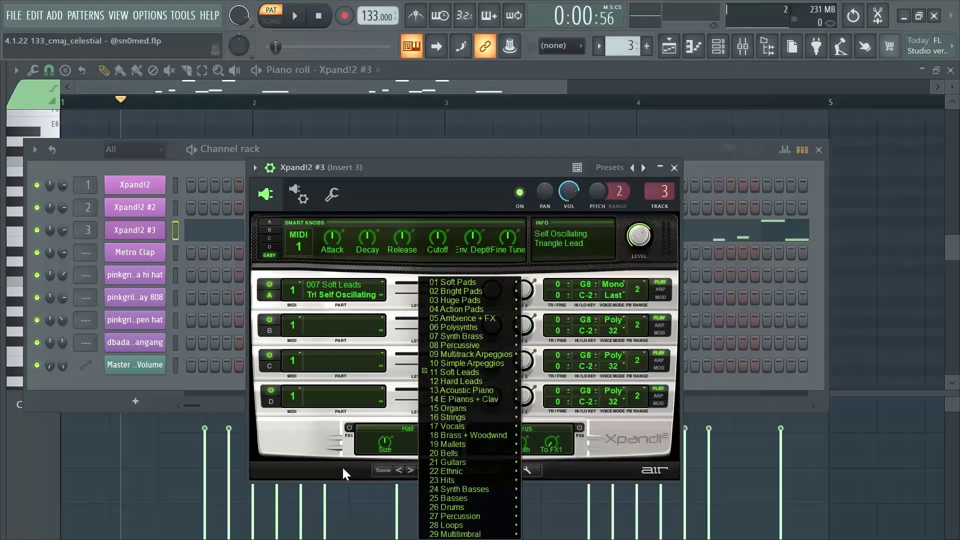
{"action": "left_click", "coordinate": [342, 466]}
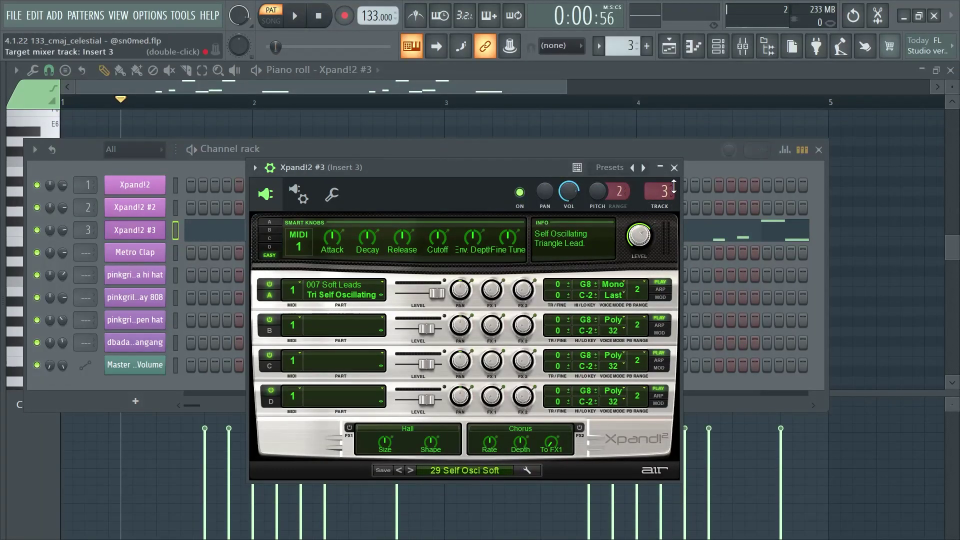
{"action": "double_click", "coordinate": [674, 186]}
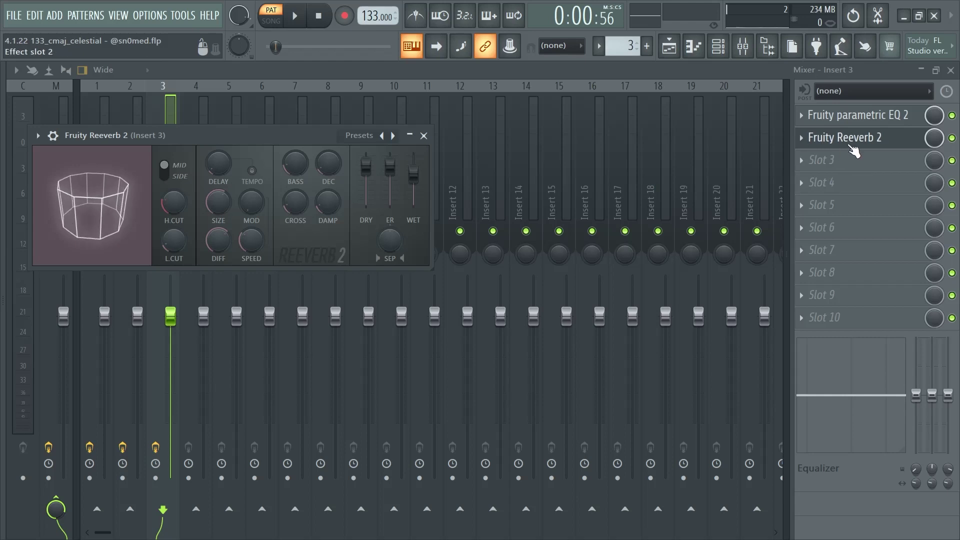
- Load The Venue preset in Fruity Reeverb 2, then close the reverb and mixer
{"action": "left_click", "coordinate": [366, 136]}
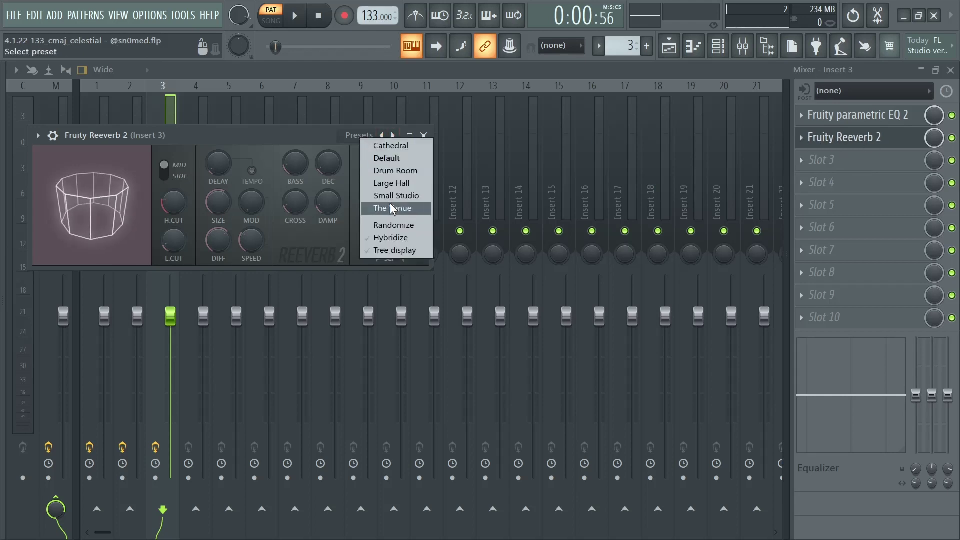
{"action": "left_click", "coordinate": [392, 208]}
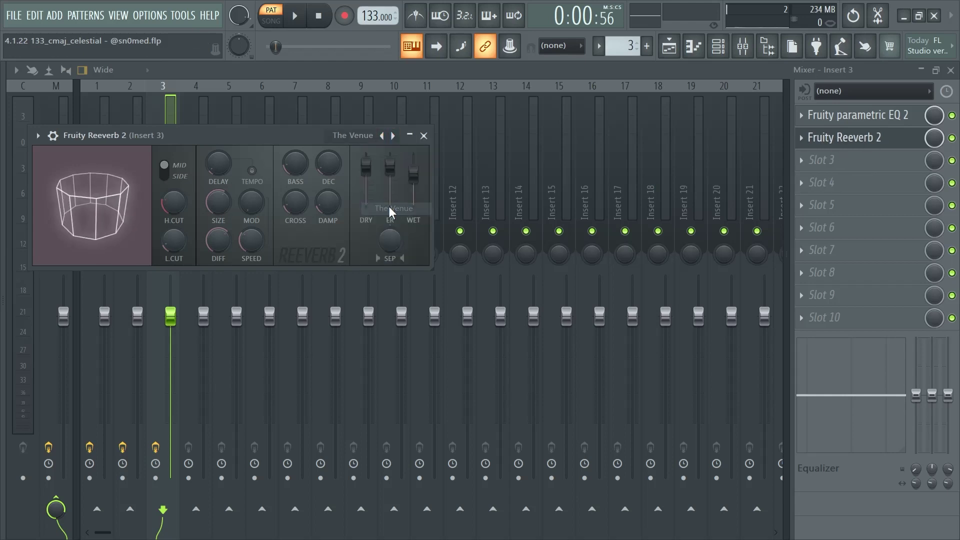
{"action": "left_click", "coordinate": [424, 137]}
{"action": "key", "text": "F5"}
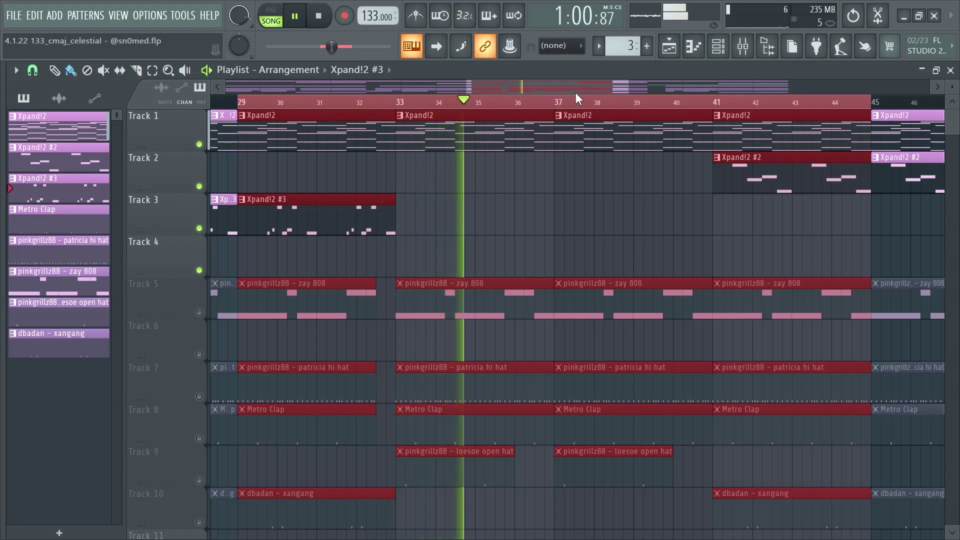
{"action": "left_click_drag", "start_coordinate": [594, 88], "coordinate": [630, 95]}
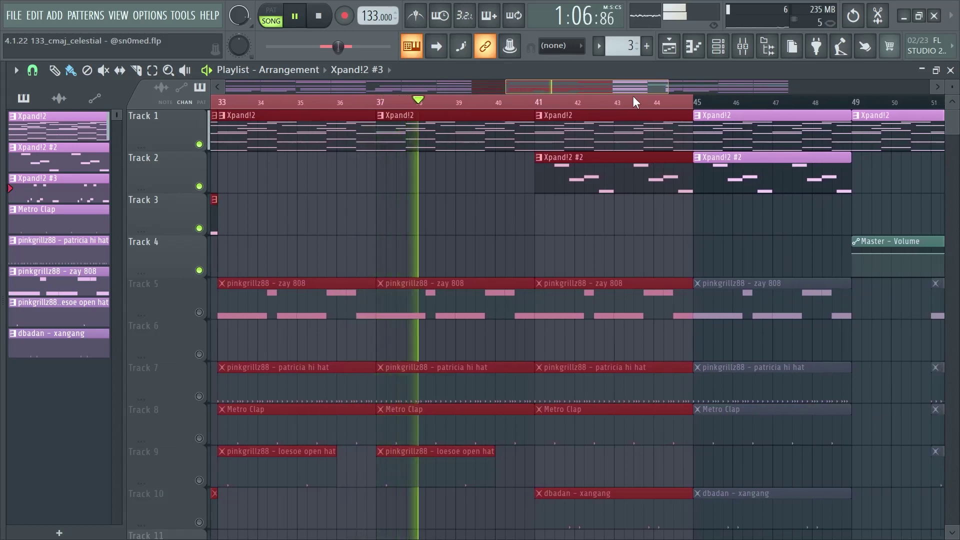
{"action": "left_click_drag", "start_coordinate": [633, 96], "coordinate": [636, 96]}
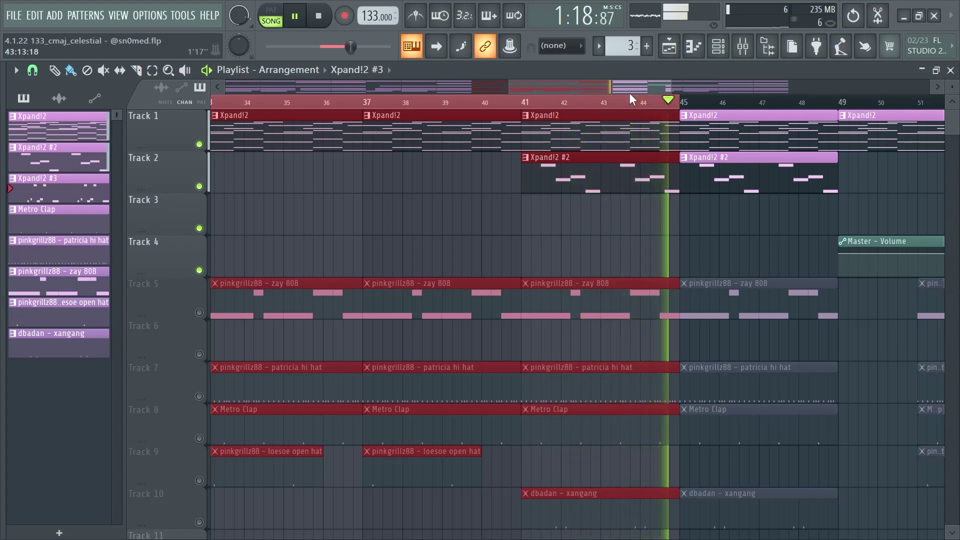
{"action": "key", "text": "space"}
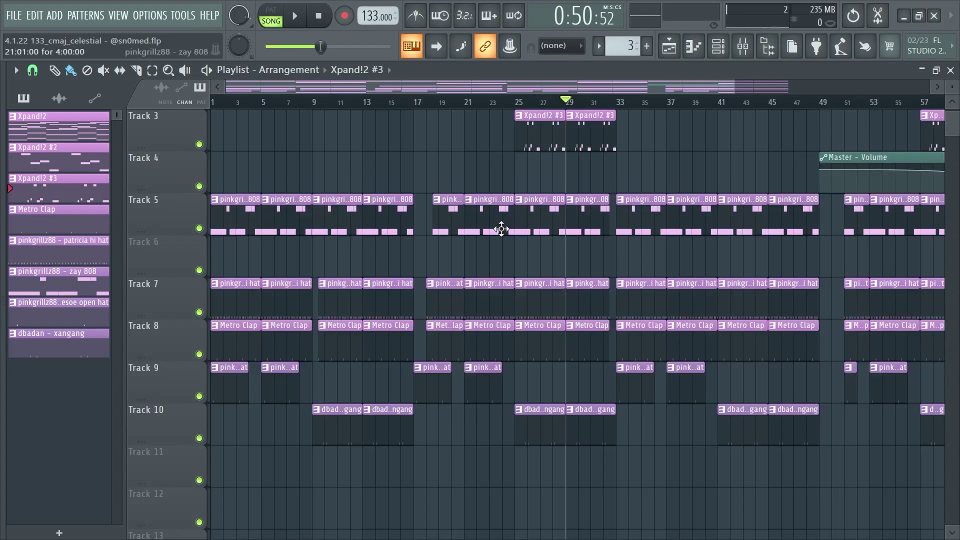
- Open the patricia hi hat pattern and preview it
{"action": "scroll", "coordinate": [521, 210], "scroll_direction": "up", "scroll_amount": 1}
{"action": "scroll", "coordinate": [435, 315], "scroll_direction": "down", "scroll_amount": 3}
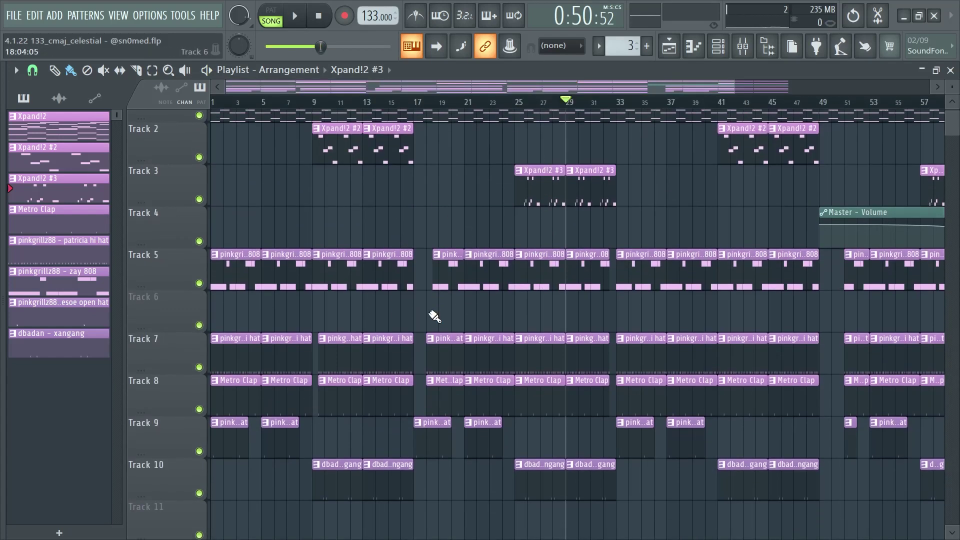
{"action": "double_click", "coordinate": [391, 256]}
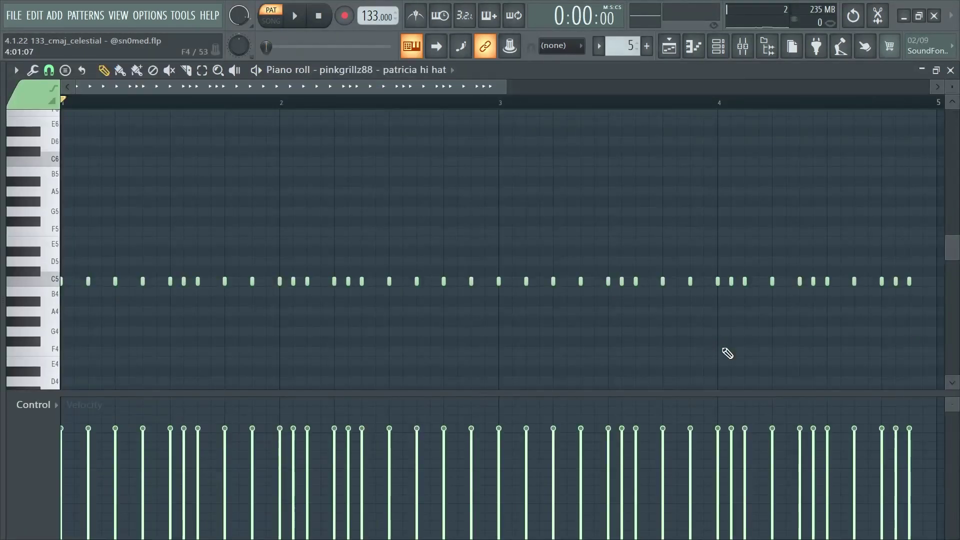
{"action": "key", "text": "space"}
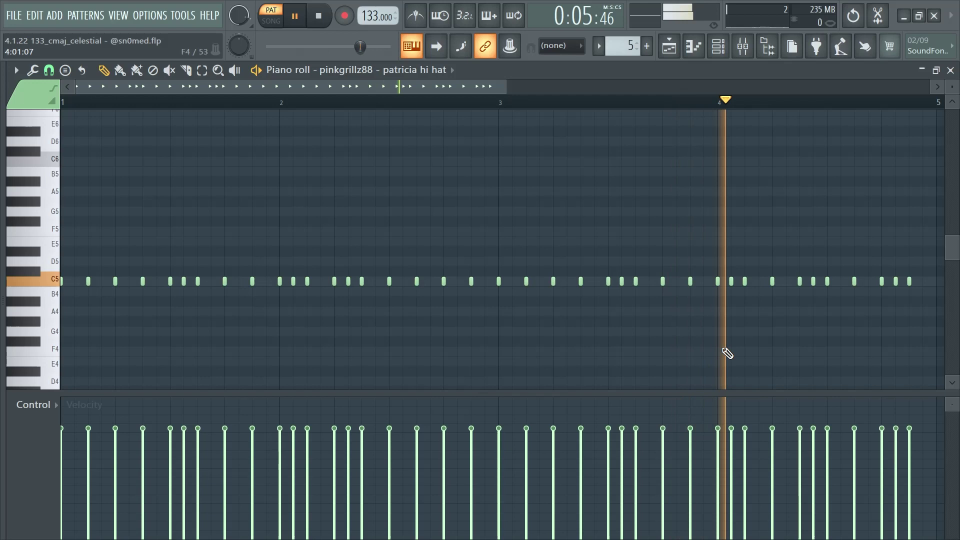
{"action": "key", "text": "space"}
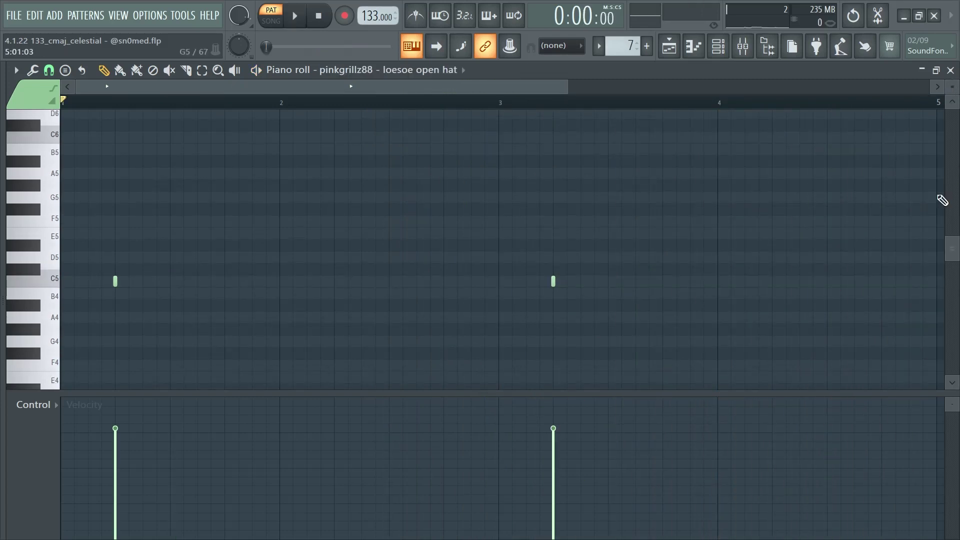
- Preview the open hat and xangang patterns, then return to the playlist
{"action": "key", "text": "space"}
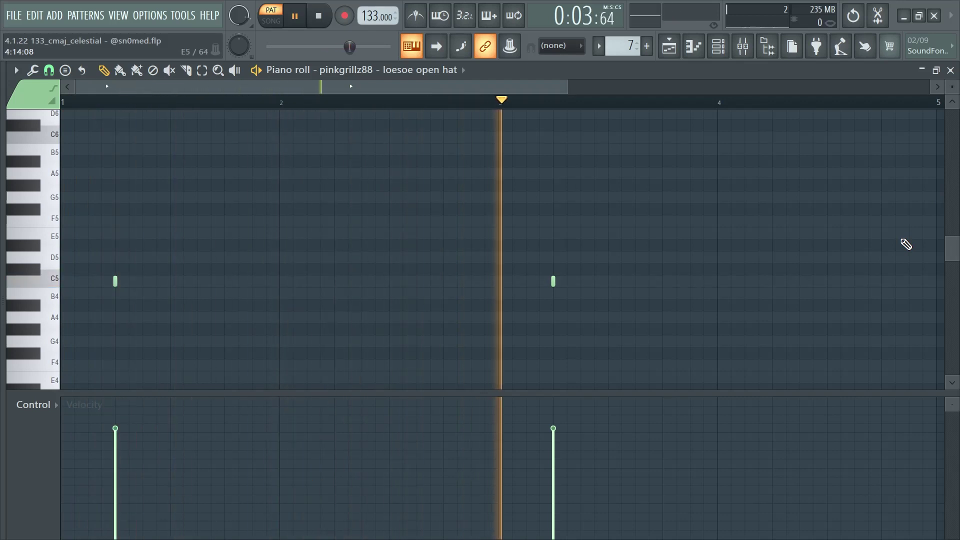
{"action": "key", "text": "space"}
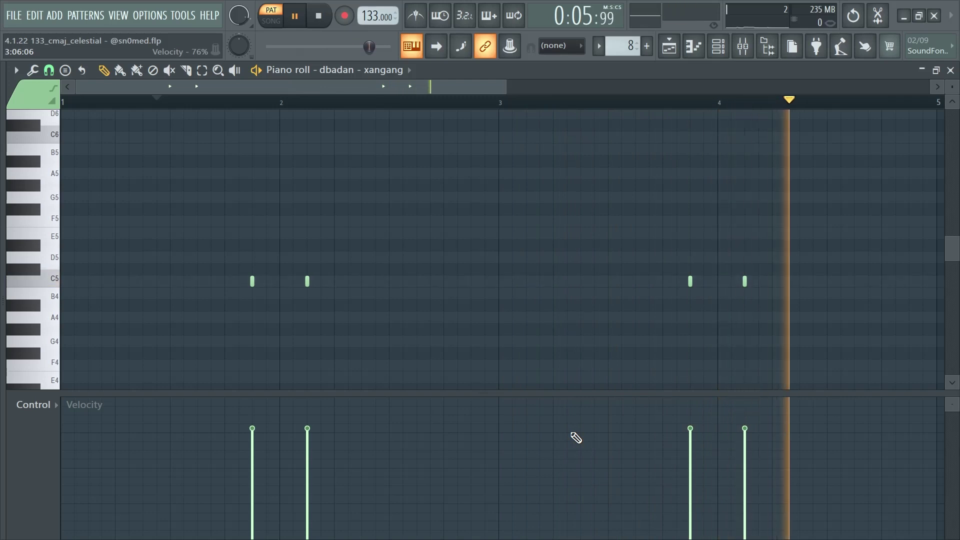
{"action": "key", "text": "space"}
{"action": "key", "text": "F5"}
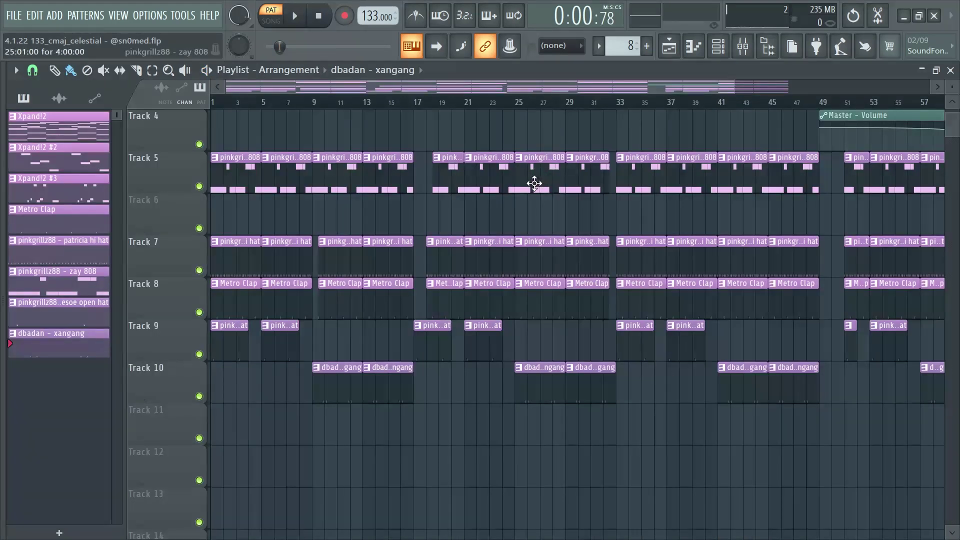
- Open the zay 808 notes, zoom out, play the F5/A5 bass line and save the project
{"action": "key", "text": "F7"}
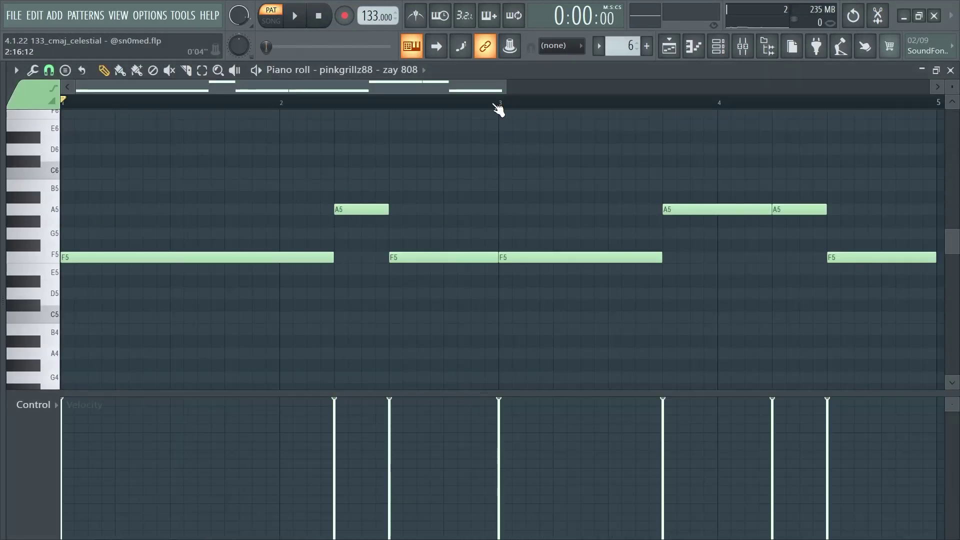
{"action": "left_click_drag", "start_coordinate": [503, 87], "coordinate": [554, 88]}
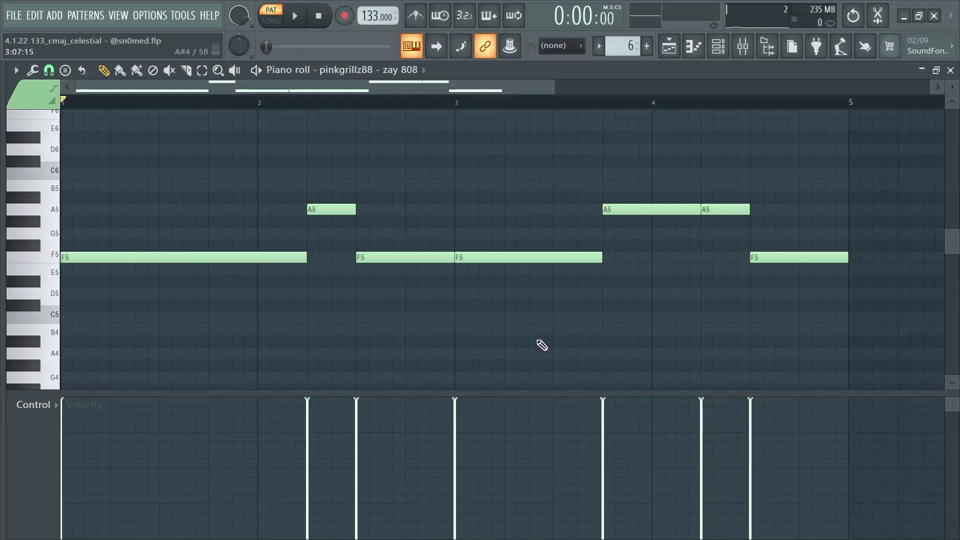
{"action": "key", "text": "space"}
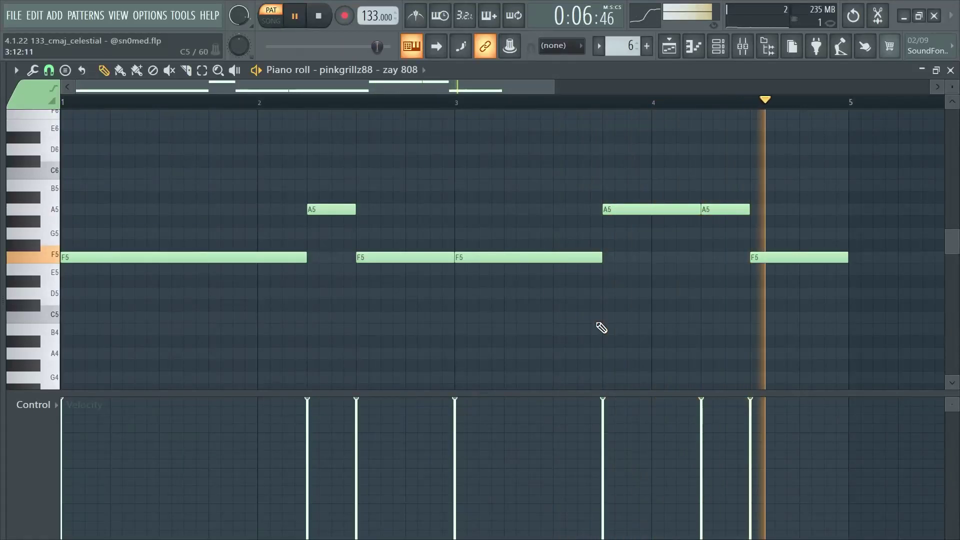
{"action": "key", "text": "space"}
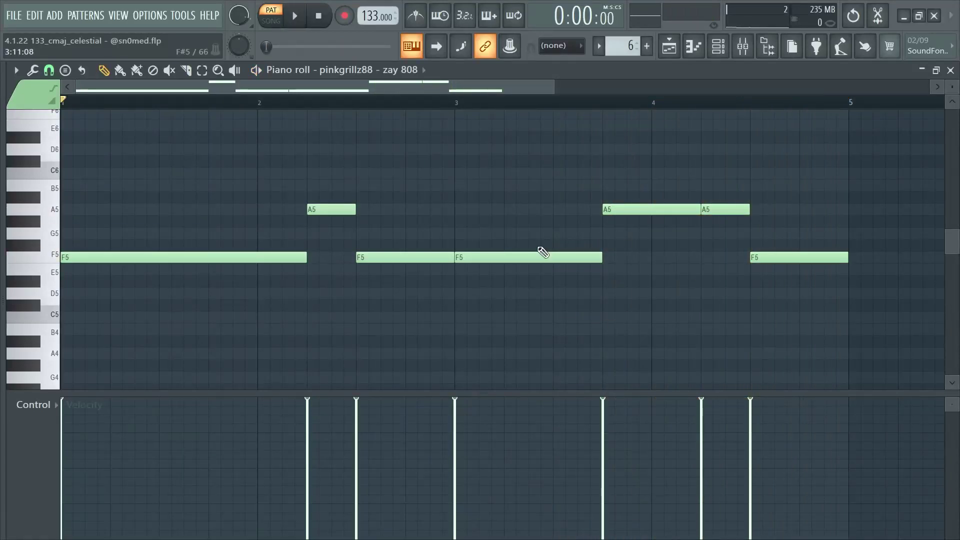
{"action": "key", "text": "ctrl+s"}
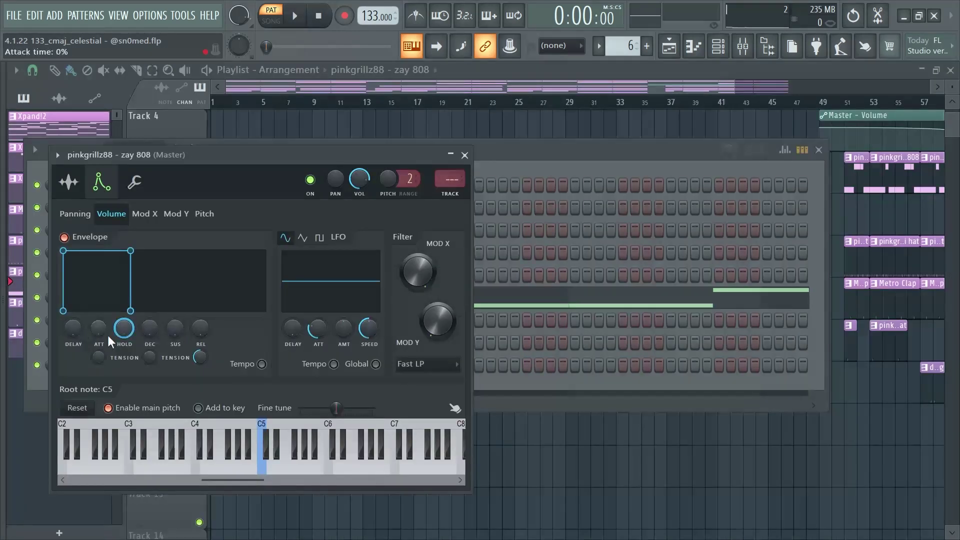
- Check the 808's Cut/By 4 setting on the Miscellaneous tab, then close its channel settings
{"action": "left_click", "coordinate": [134, 183]}
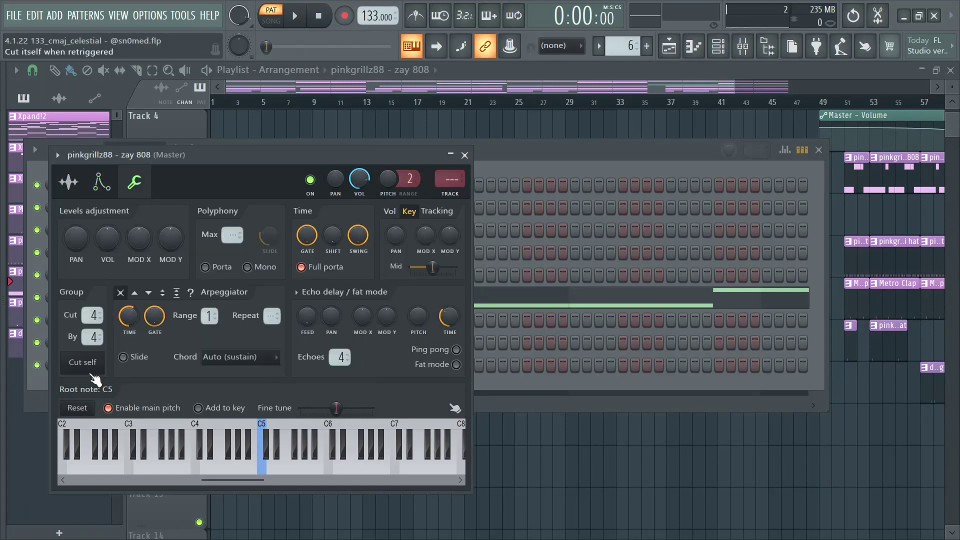
{"action": "left_click", "coordinate": [465, 156]}
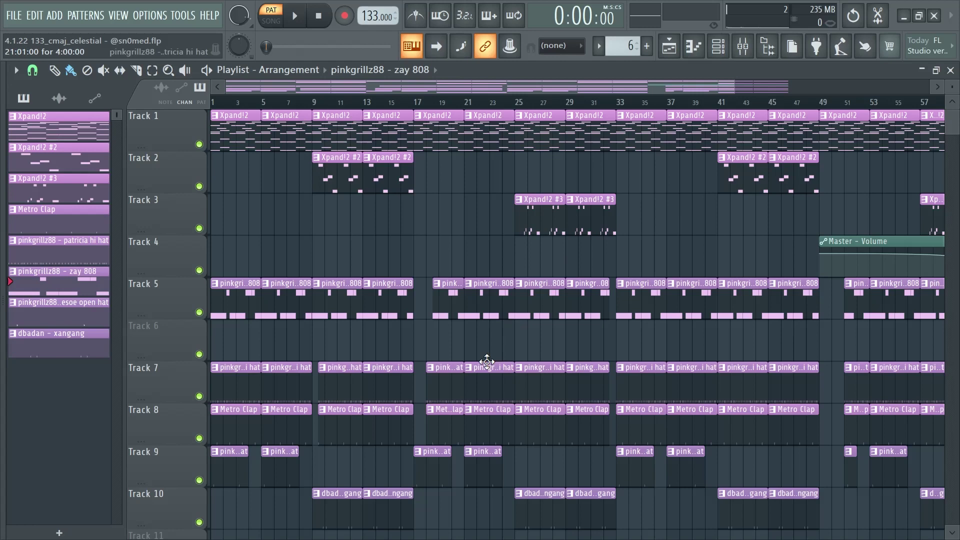
- Play the arrangement in song mode from bar 21, stop it, and zoom back out
{"action": "scroll", "coordinate": [450, 355], "scroll_direction": "down", "scroll_amount": 3}
{"action": "scroll", "coordinate": [199, 215], "scroll_direction": "up", "scroll_amount": 3}
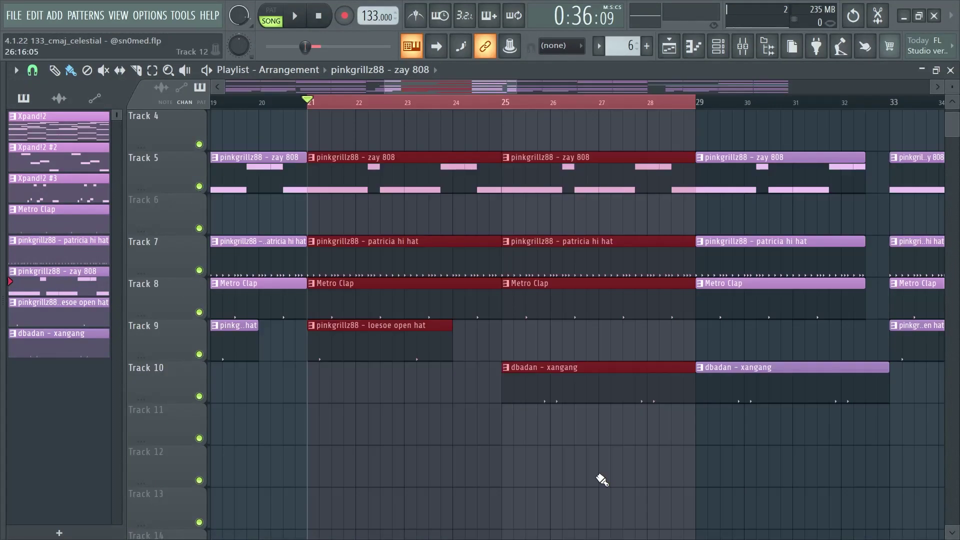
{"action": "key", "text": "space"}
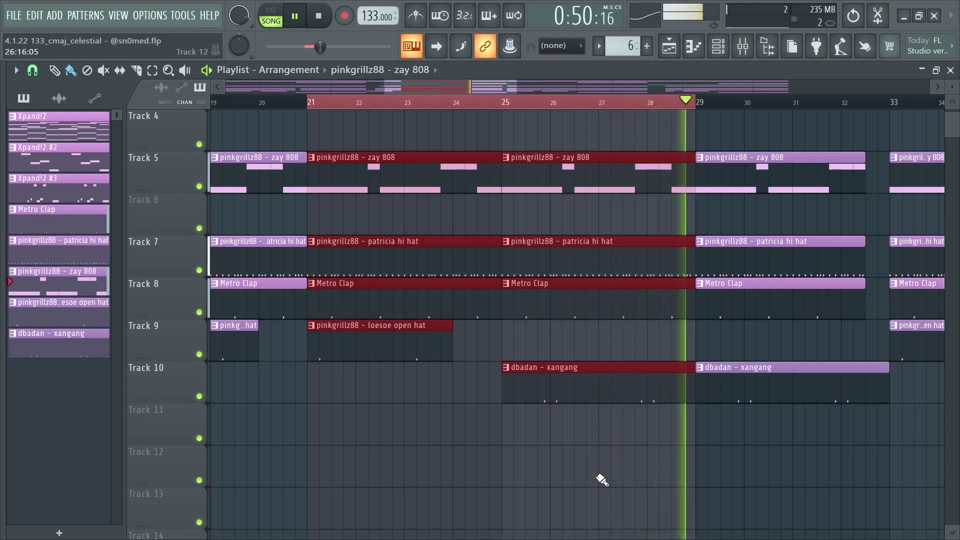
{"action": "key", "text": "space"}
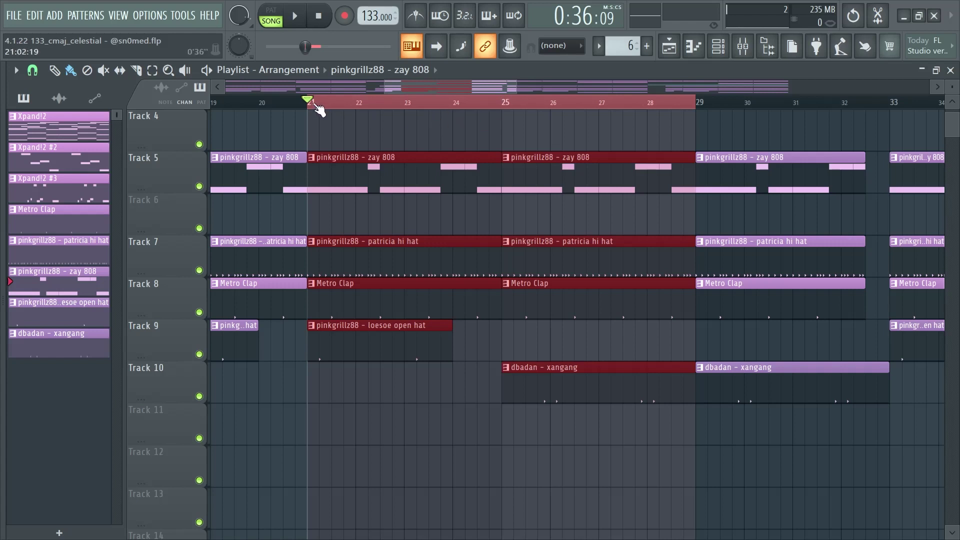
{"action": "scroll", "coordinate": [334, 111], "scroll_direction": "down", "scroll_amount": 4}
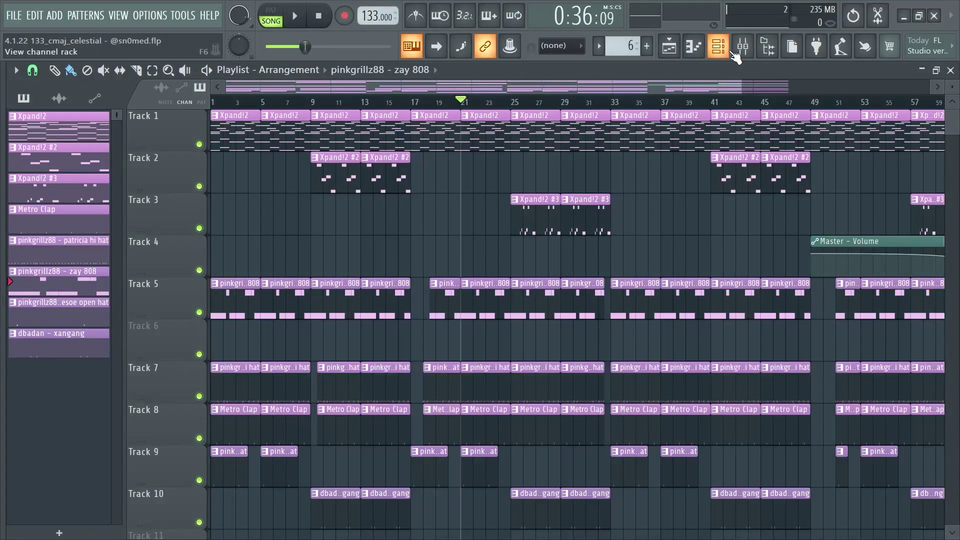
{"action": "left_click", "coordinate": [729, 51]}
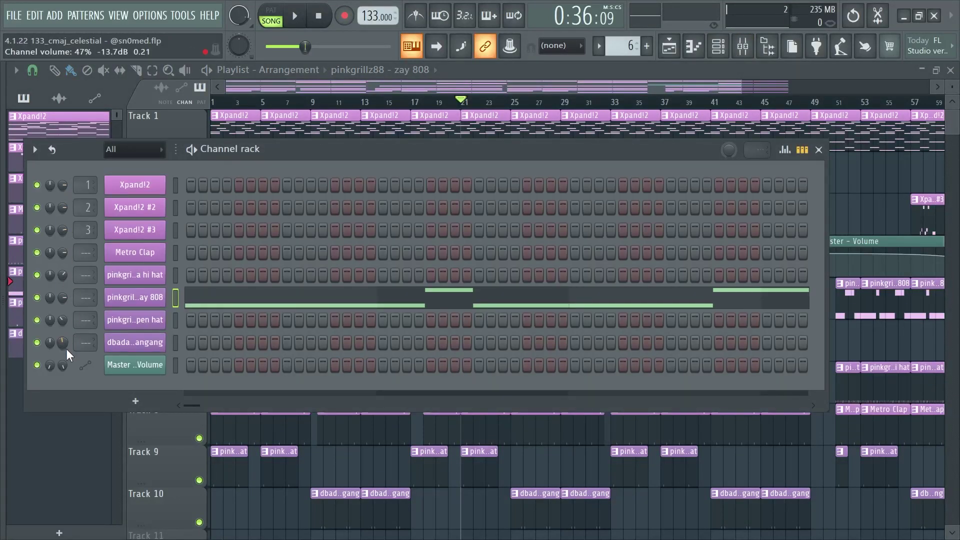
{"action": "key", "text": "F9"}
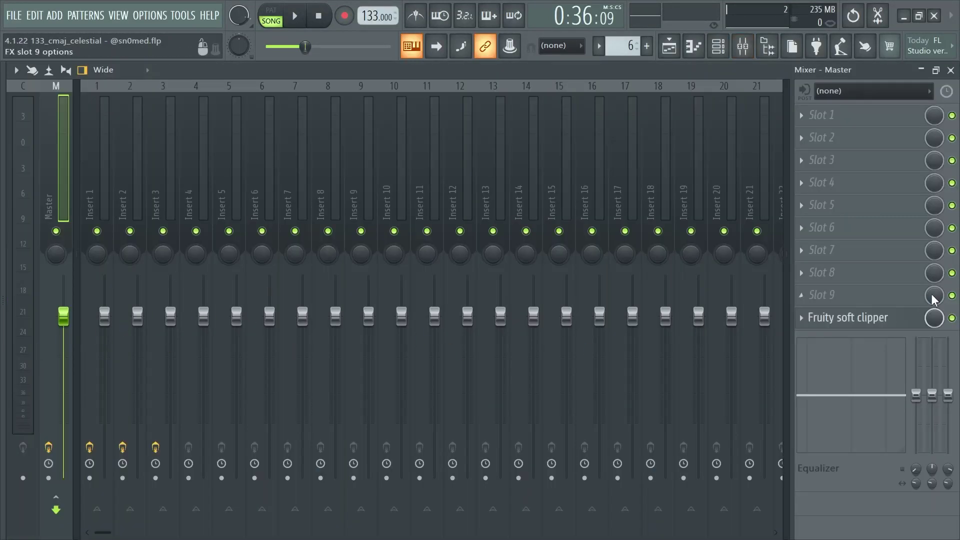
{"action": "left_click", "coordinate": [91, 195]}
{"action": "left_click", "coordinate": [851, 115]}
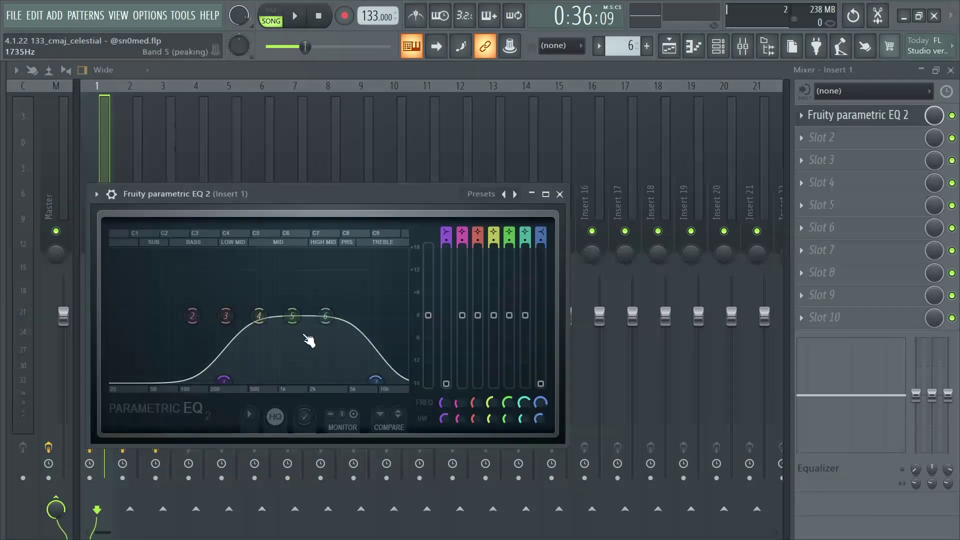
{"action": "left_click", "coordinate": [559, 194]}
{"action": "left_click", "coordinate": [130, 200]}
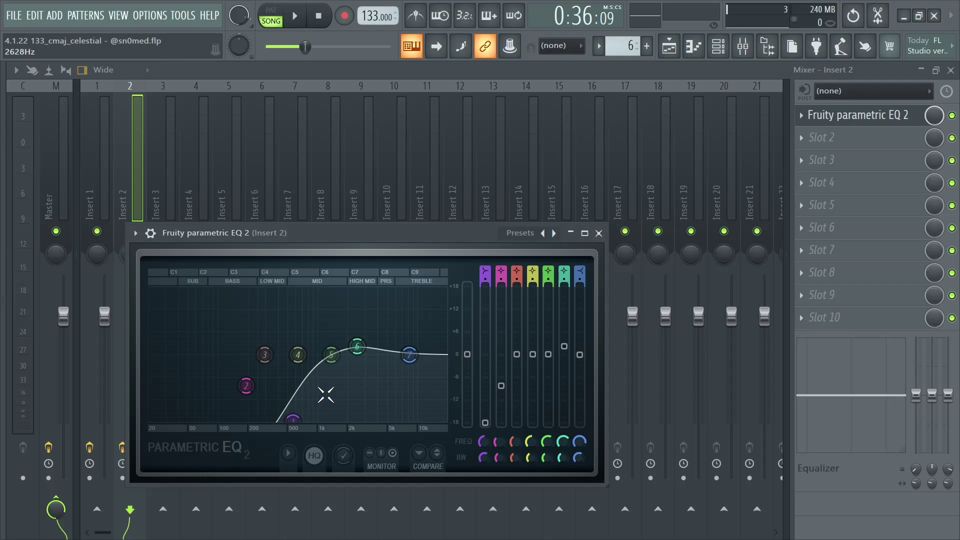
{"action": "left_click", "coordinate": [599, 233]}
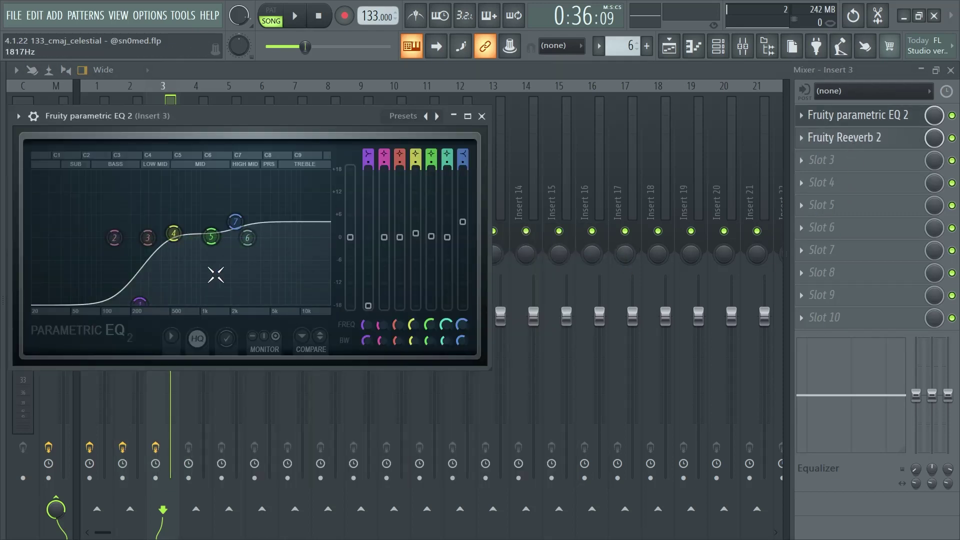
- Close the EQ and mixer, then scroll and zoom the playlist out to bars 1–71
{"action": "left_click", "coordinate": [481, 116]}
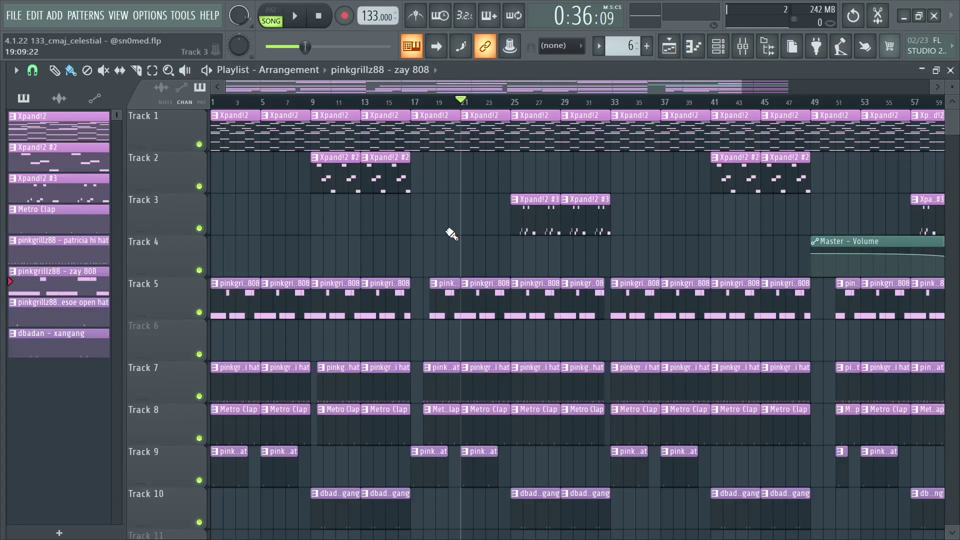
{"action": "scroll", "coordinate": [382, 214], "scroll_direction": "down", "scroll_amount": 1}
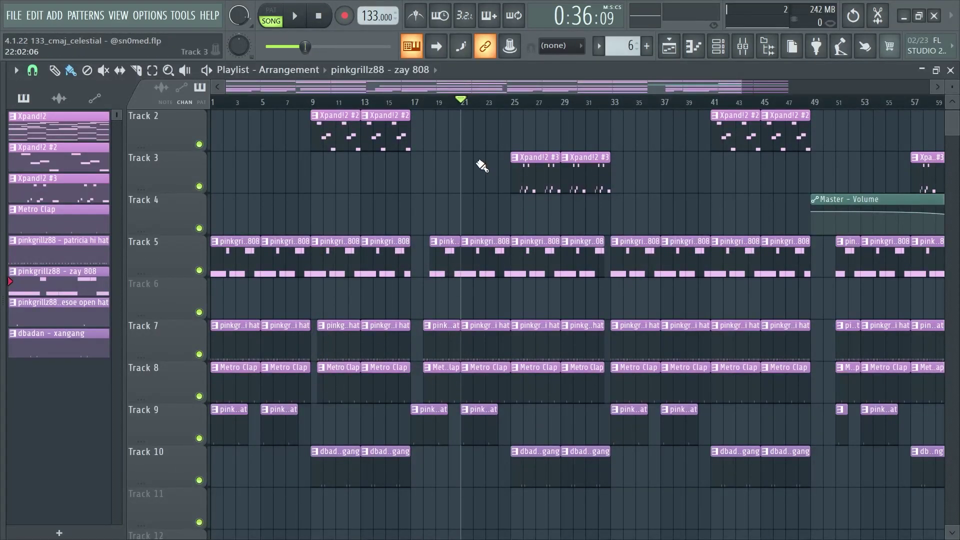
{"action": "scroll", "coordinate": [520, 169], "scroll_direction": "up", "scroll_amount": 1}
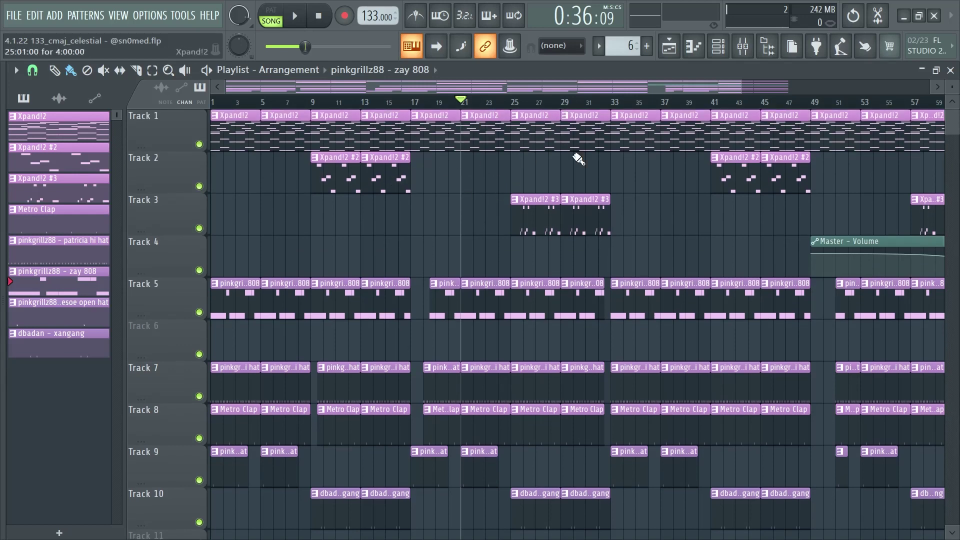
{"action": "scroll", "coordinate": [654, 100], "scroll_direction": "right", "scroll_amount": 4}
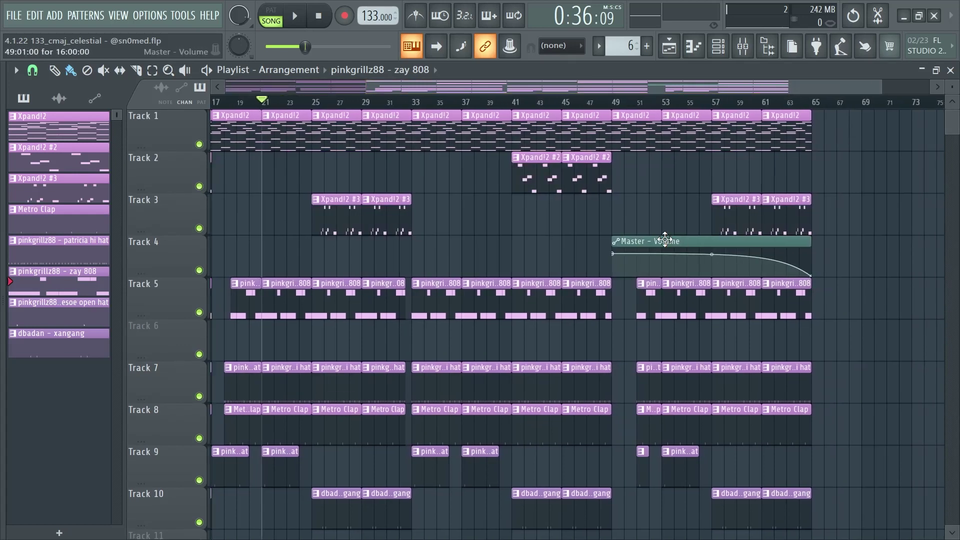
{"action": "scroll", "coordinate": [506, 199], "scroll_direction": "left", "scroll_amount": 4}
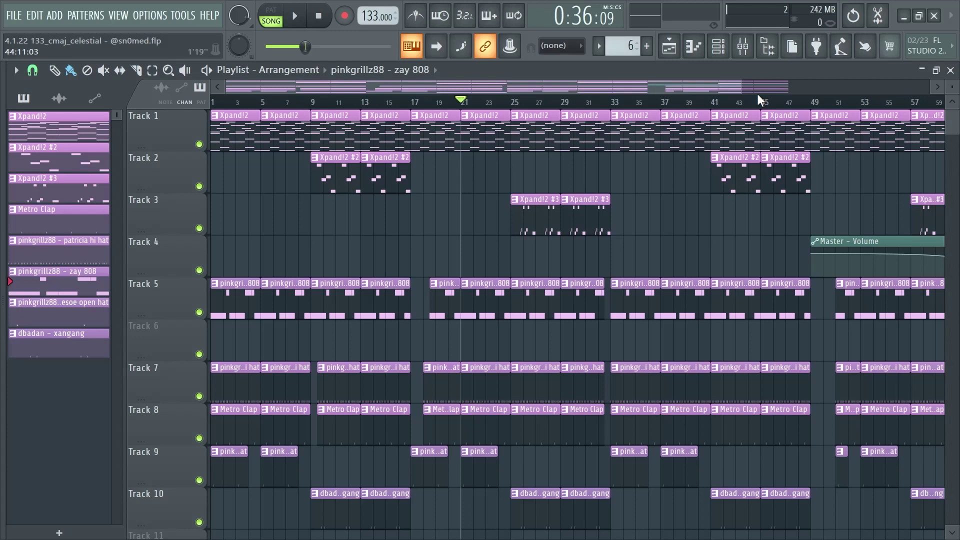
{"action": "left_click_drag", "start_coordinate": [742, 87], "coordinate": [858, 87]}
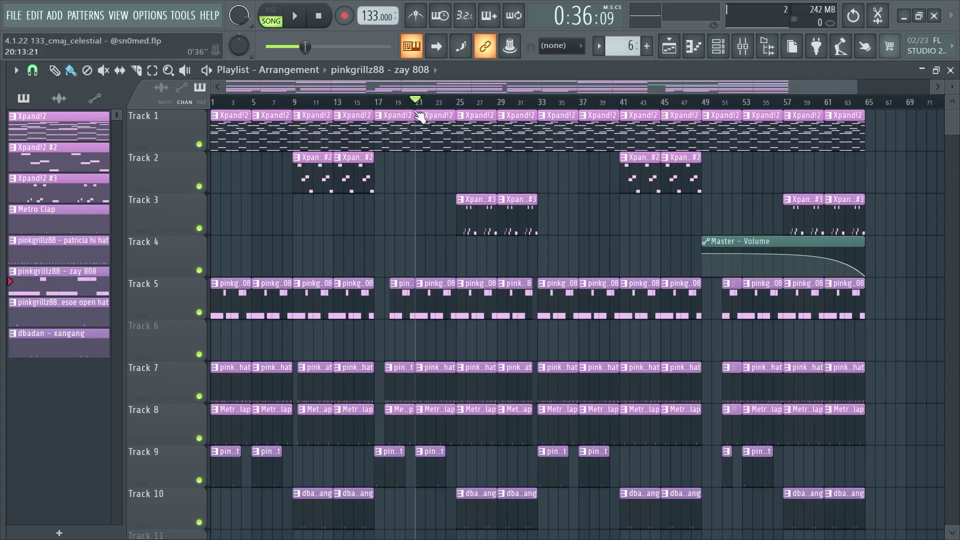